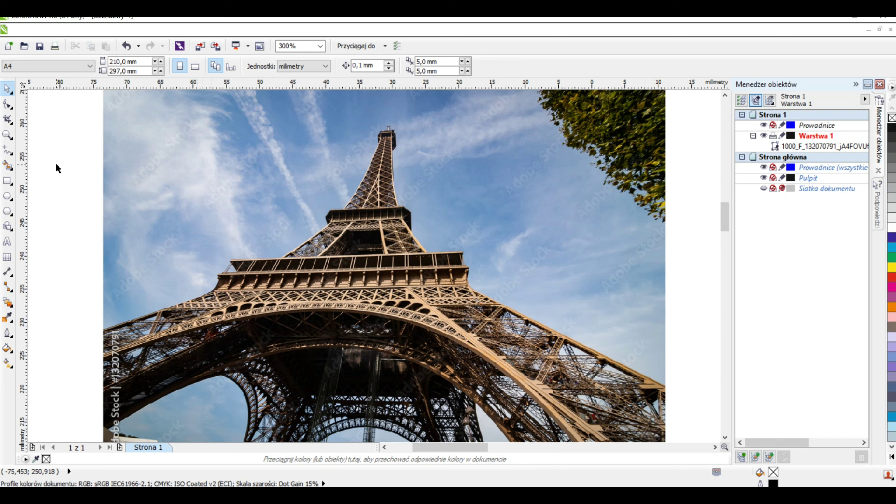
Step: Start a Bézier curve at the photo's right edge and trace the upper edge of the tower's right leg toward the lower platform
click(13, 156)
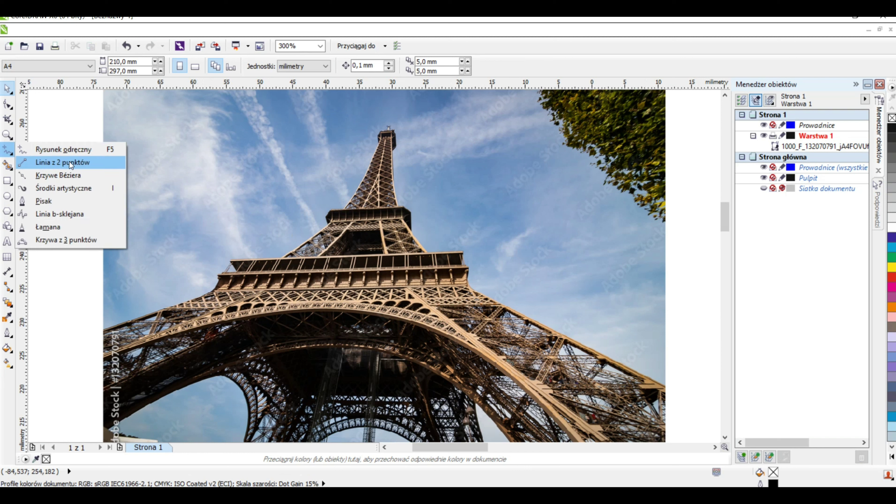
click(74, 176)
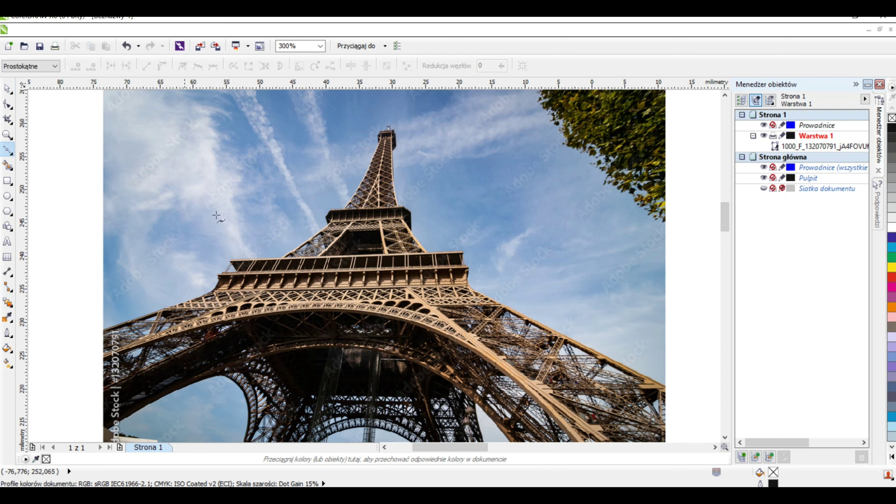
scroll(667, 388, up, 2)
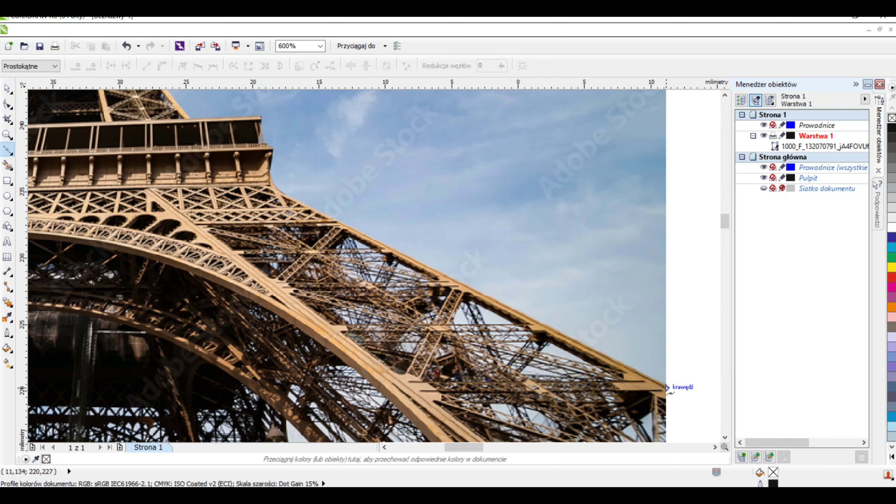
click(564, 333)
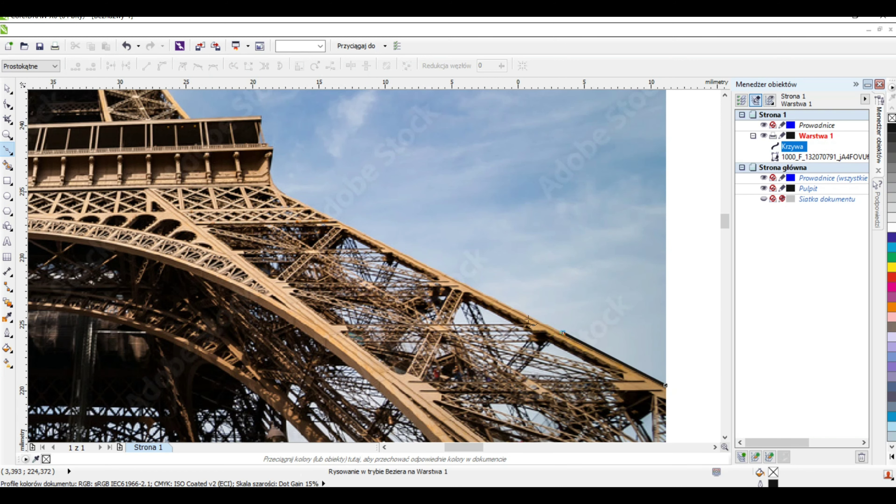
click(452, 279)
click(343, 223)
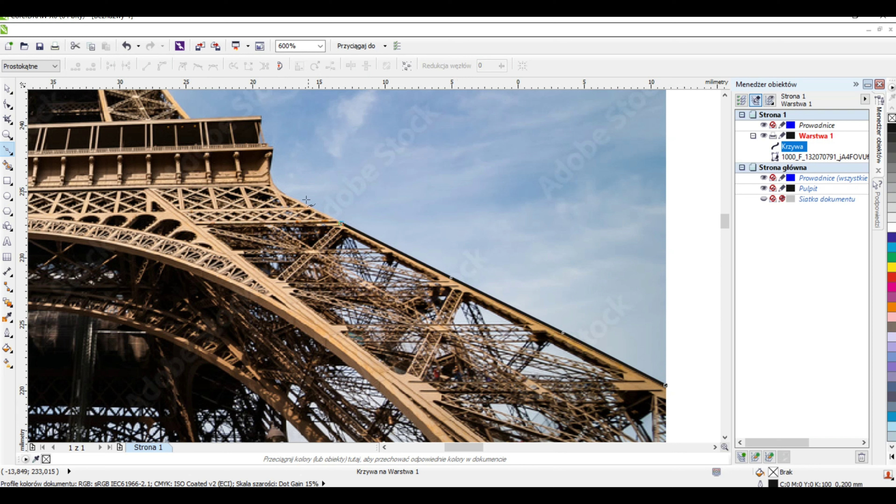
click(288, 197)
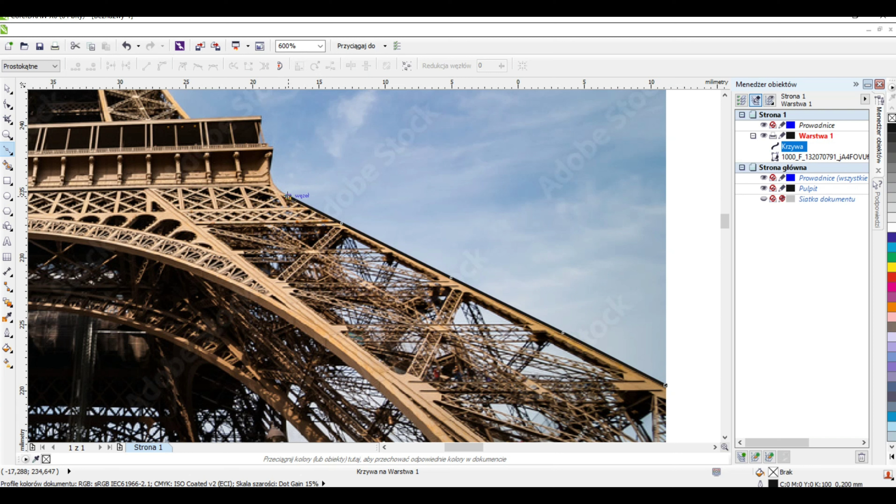
Step: Continue the Bézier curve around the right end of the lower platform up to its upper corner
click(277, 186)
click(272, 177)
click(271, 167)
click(272, 152)
click(272, 147)
click(265, 142)
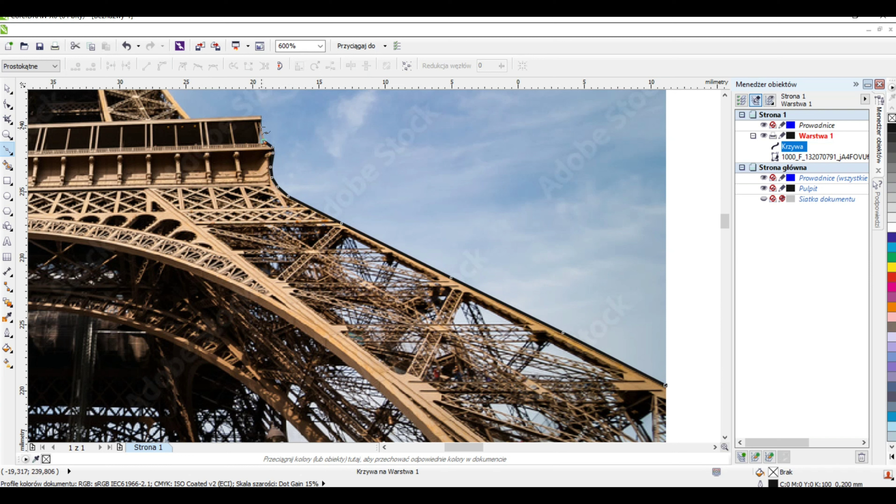
click(259, 122)
Step: Extend the curve along the lower platform's top edge, up the right pillar and around the upper platform's right end
scroll(198, 124, down, 1)
scroll(177, 99, up, 1)
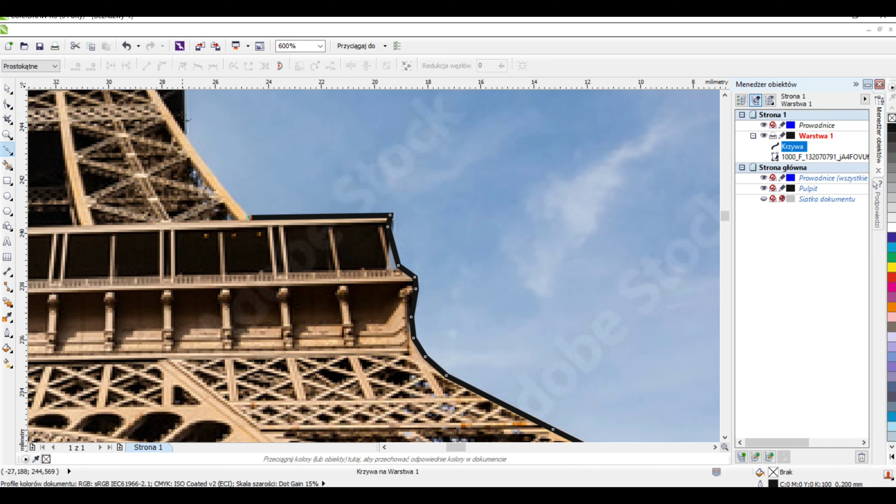
scroll(219, 191, down, 1)
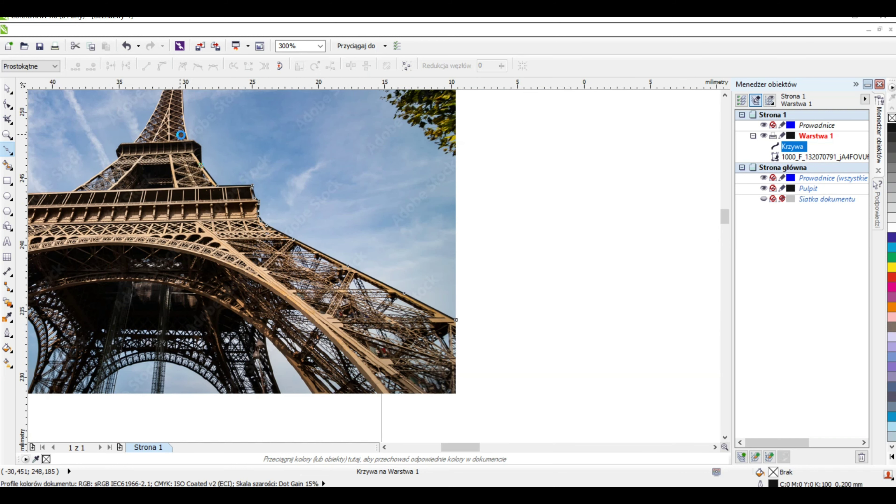
scroll(222, 161, up, 1)
click(224, 159)
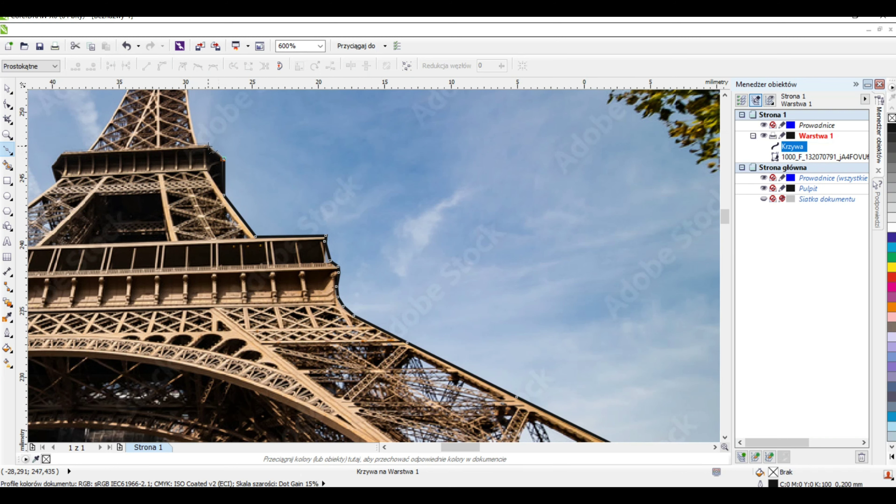
click(208, 146)
Step: Trace the right edge of the spire from the upper platform to the underside of the top cabin
scroll(197, 144, down, 3)
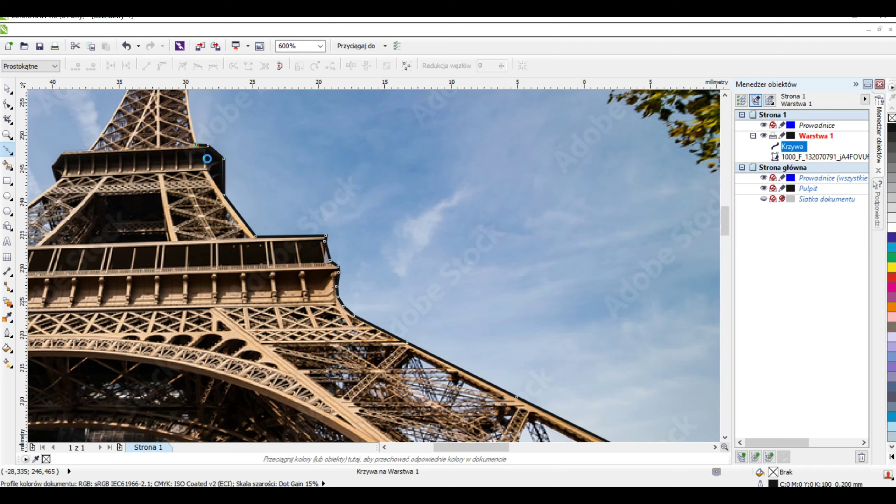
scroll(191, 121, up, 2)
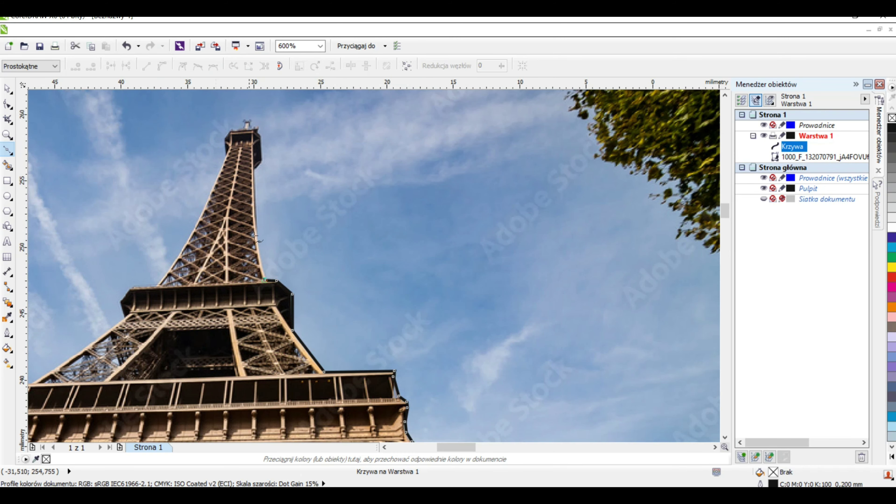
click(261, 265)
click(256, 234)
click(253, 199)
click(253, 168)
click(260, 159)
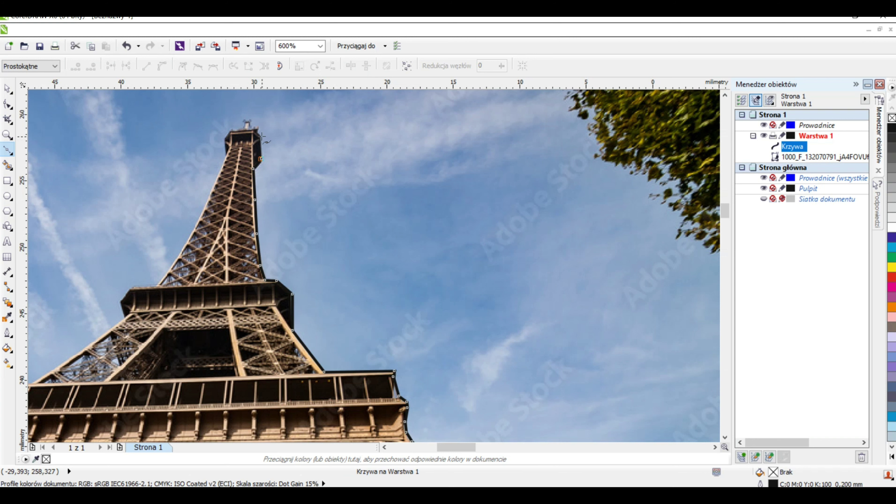
Step: Trace the right side of the top cabin and carry the curve over the tip of the antenna
scroll(261, 135, up, 2)
click(261, 156)
click(258, 138)
click(230, 127)
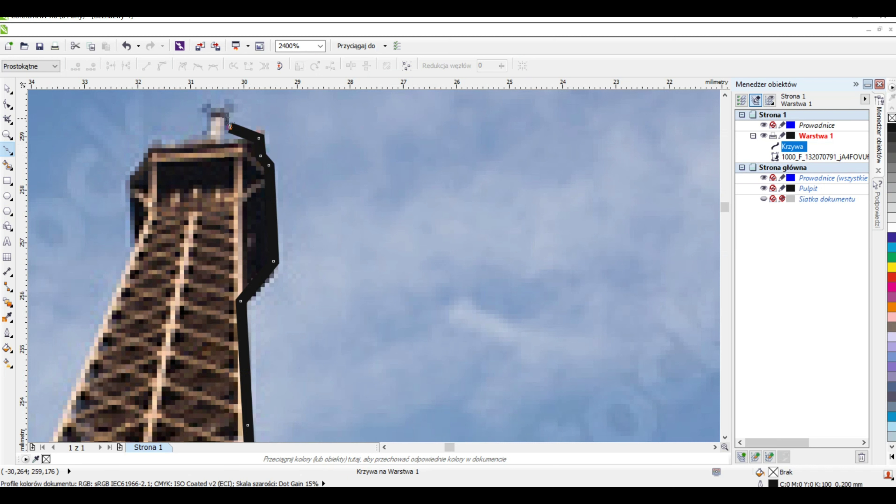
click(226, 109)
click(206, 106)
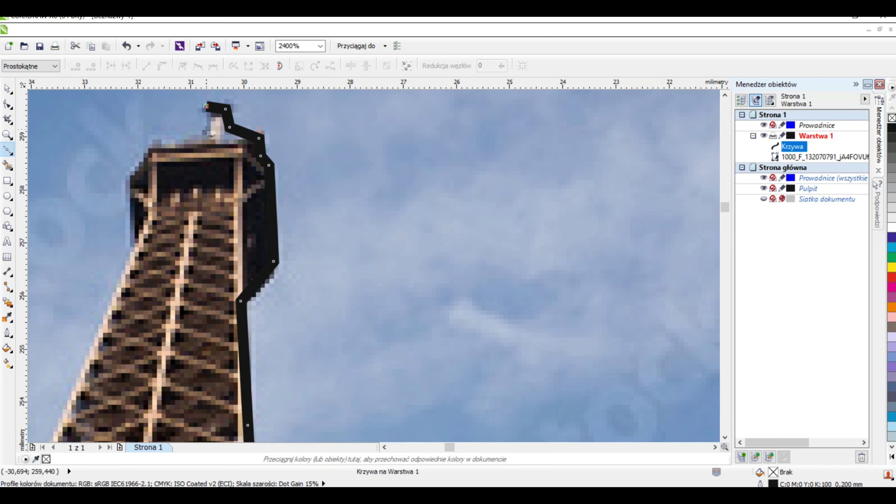
Step: Continue the curve down the antenna's left side and around the top cabin's upper left corner
click(206, 132)
click(168, 144)
click(148, 146)
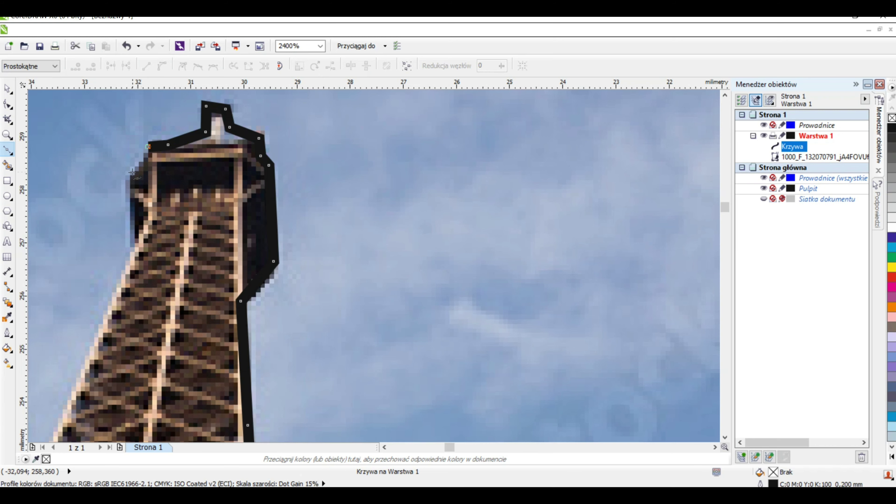
click(130, 173)
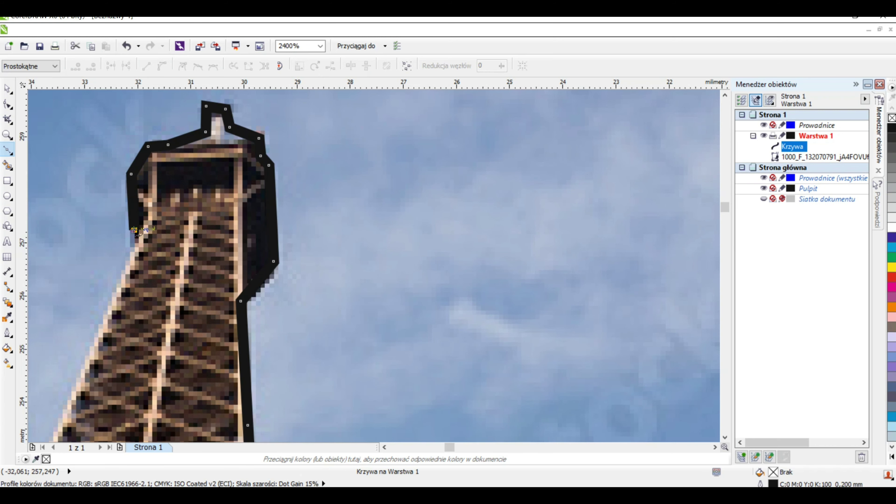
Step: Trace the left edge of the spire from the top cabin down to the upper platform
scroll(164, 211, down, 2)
scroll(248, 192, down, 3)
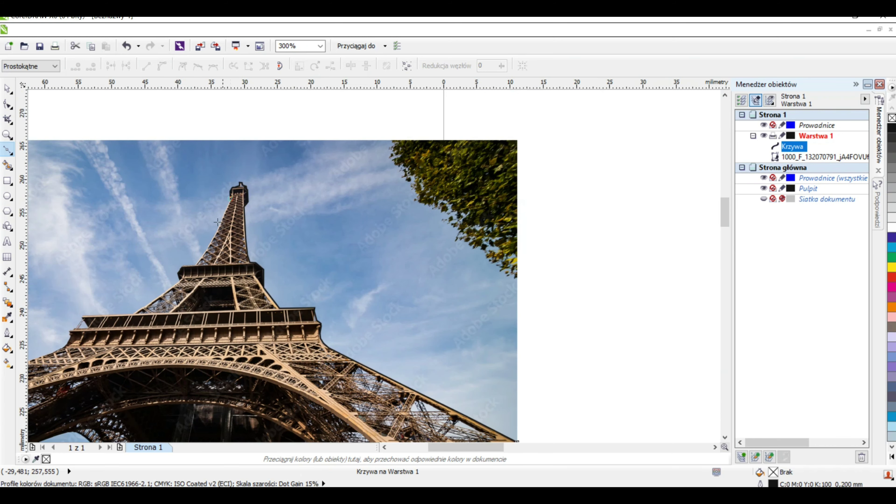
scroll(272, 198, up, 3)
scroll(308, 155, up, 1)
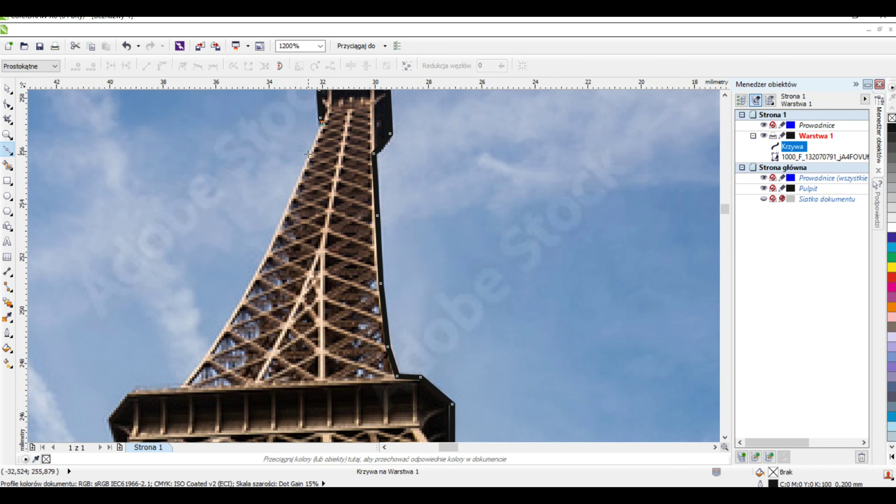
click(306, 160)
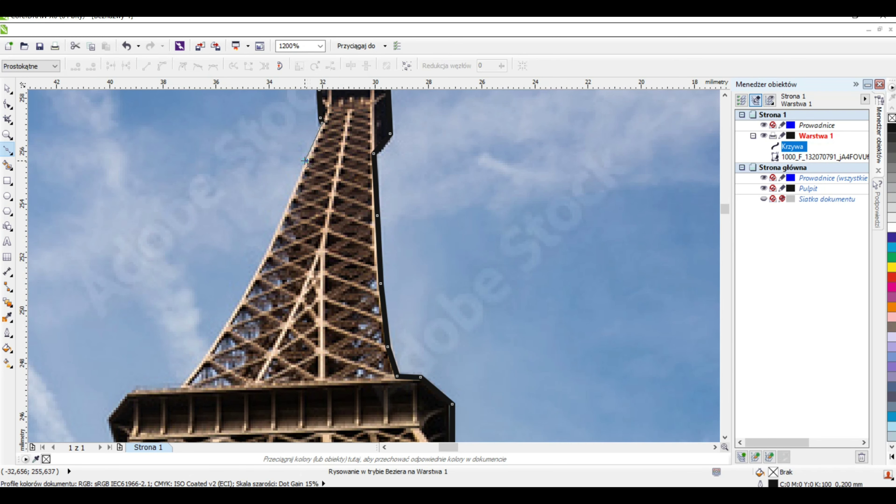
click(273, 235)
click(243, 294)
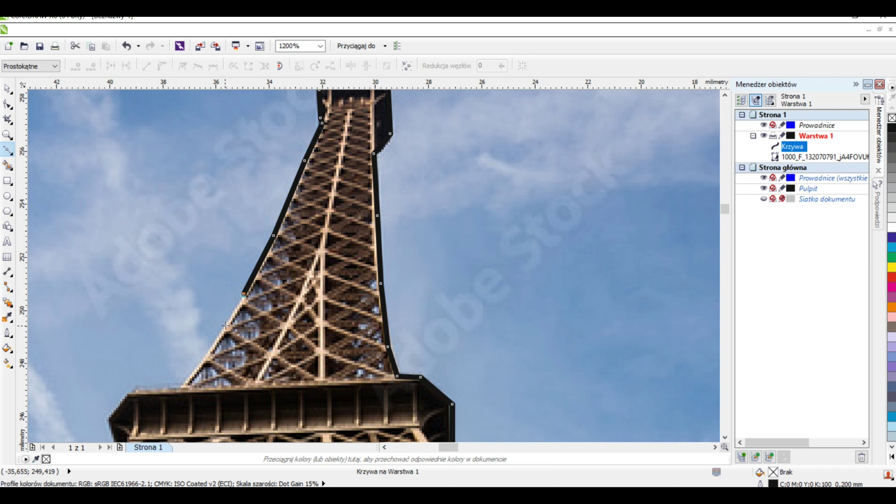
click(222, 328)
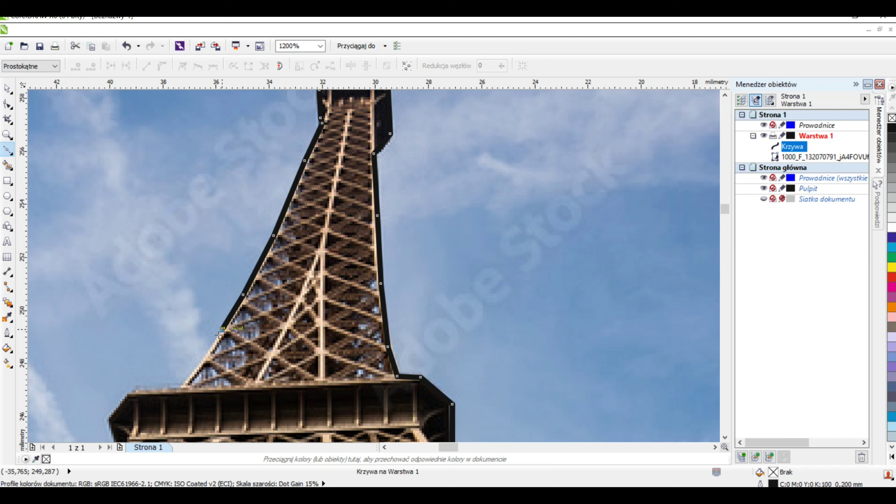
click(180, 387)
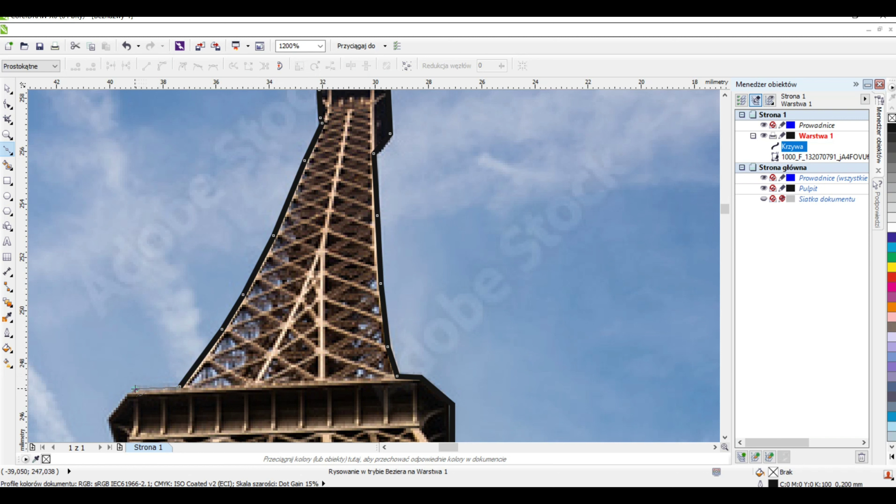
Step: Trace the upper platform's top left edge and its outer left corner with the curve
scroll(177, 388, down, 2)
scroll(110, 391, up, 2)
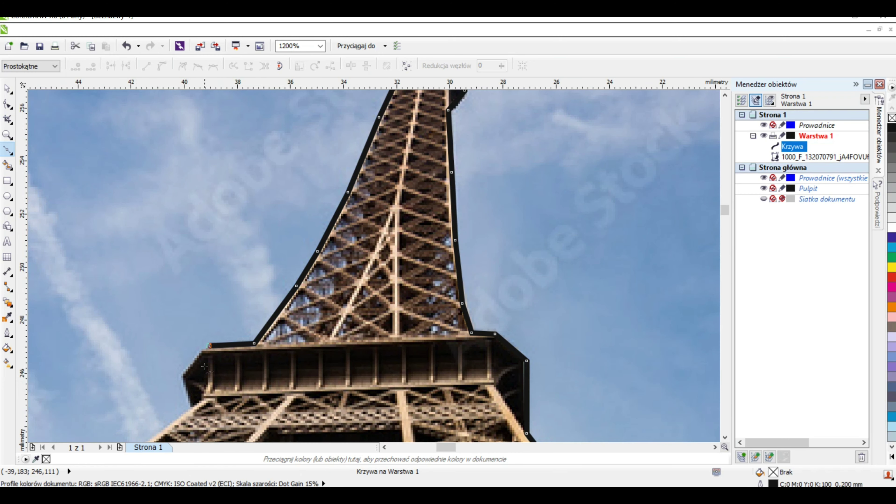
click(202, 351)
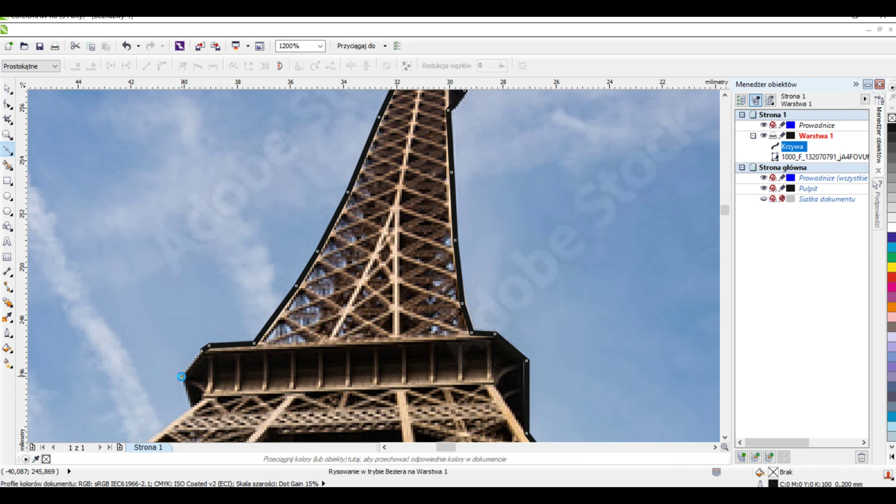
click(182, 377)
Step: Trace the left pillar's outer edge from the upper platform down to the lower platform
scroll(193, 410, down, 2)
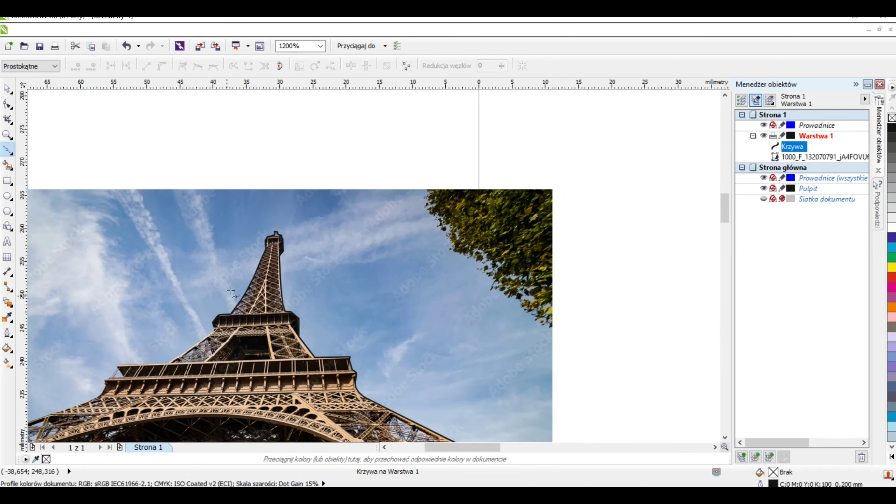
scroll(284, 298, up, 1)
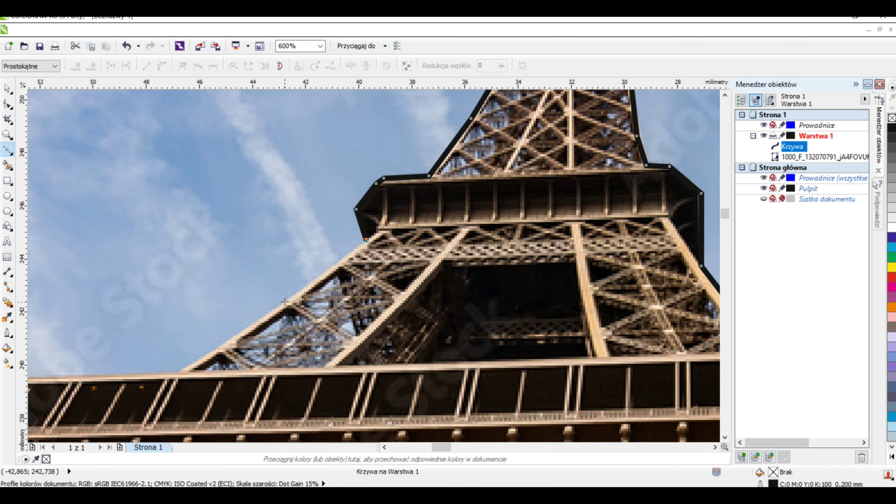
click(282, 304)
scroll(257, 314, down, 1)
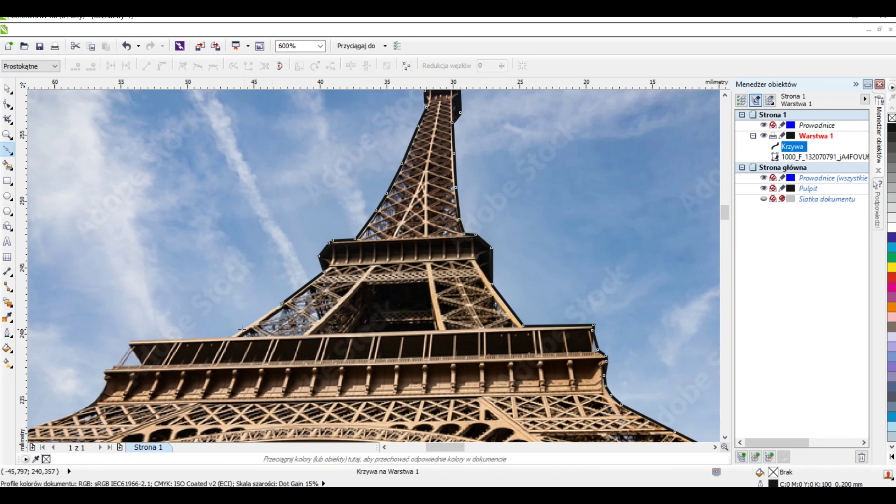
click(231, 337)
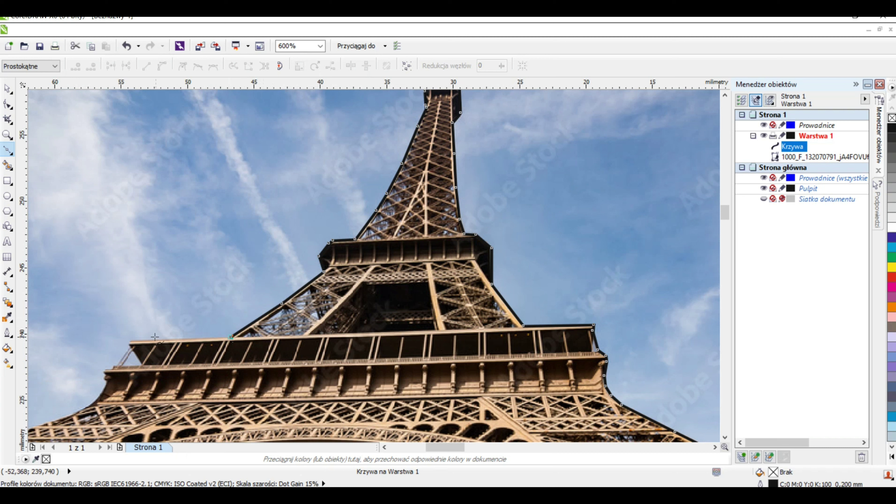
Step: Extend the curve along the lower platform's top edge and around its left end
click(133, 340)
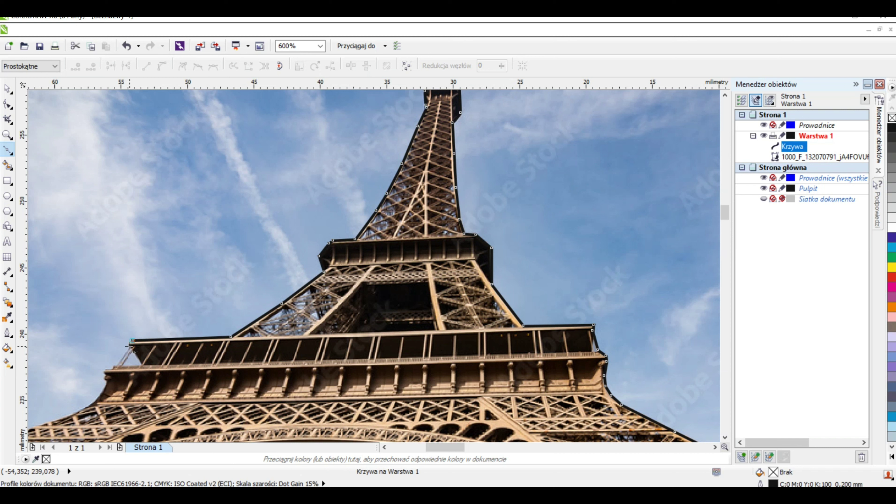
click(115, 367)
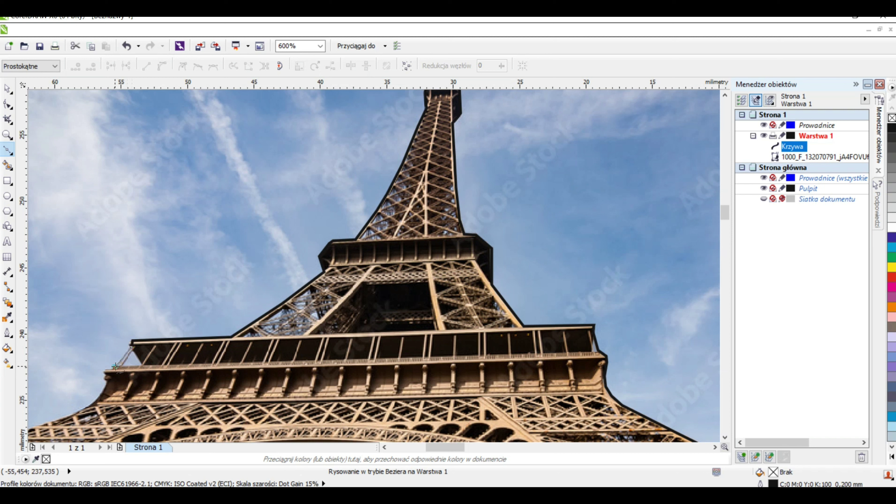
click(105, 369)
click(105, 374)
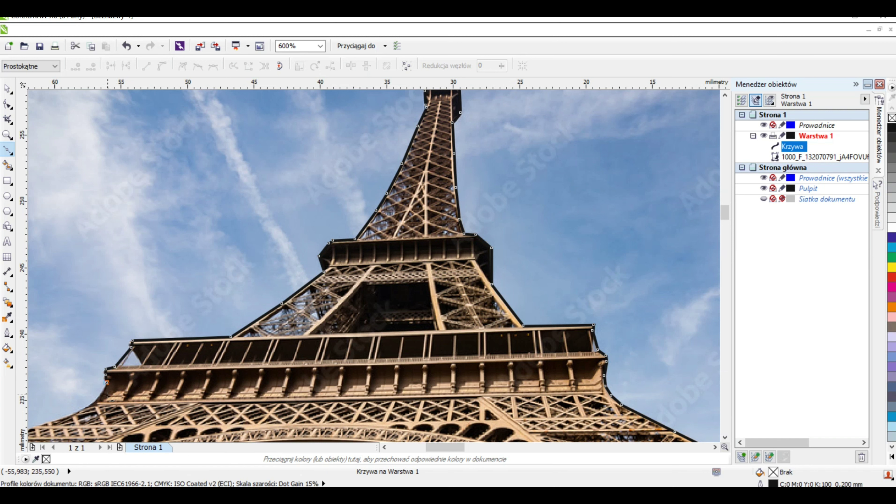
Step: Trace the left leg's outer edge from below the lower platform down to the photo's left border
click(97, 397)
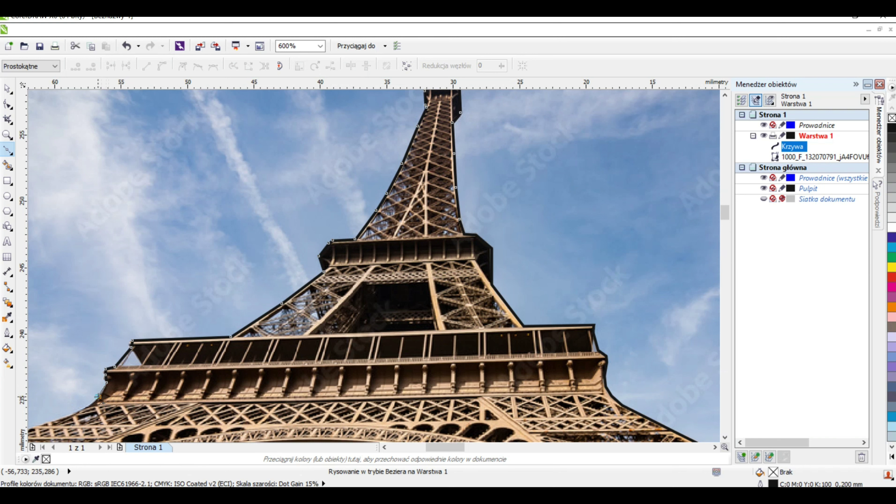
click(80, 409)
scroll(263, 284, down, 2)
scroll(177, 314, up, 2)
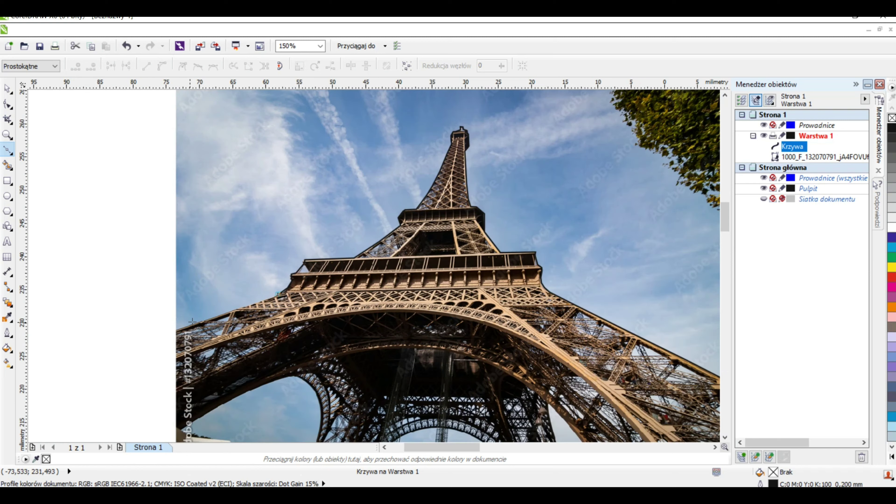
click(327, 274)
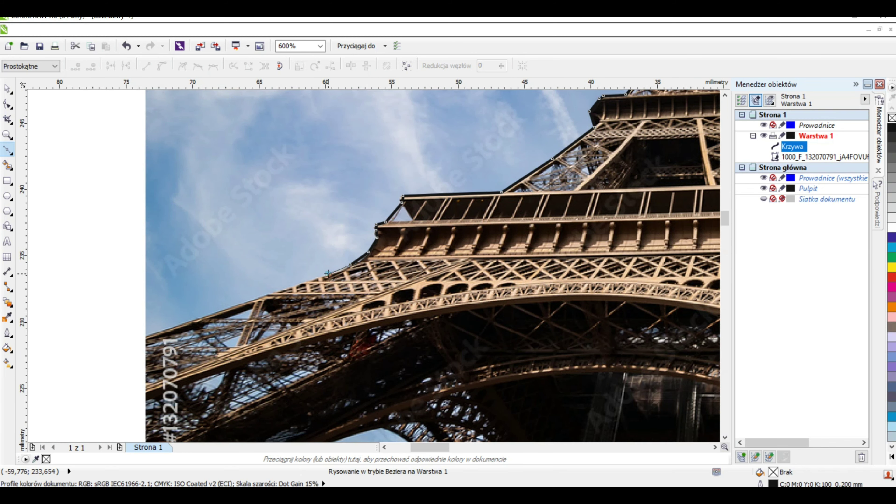
click(297, 285)
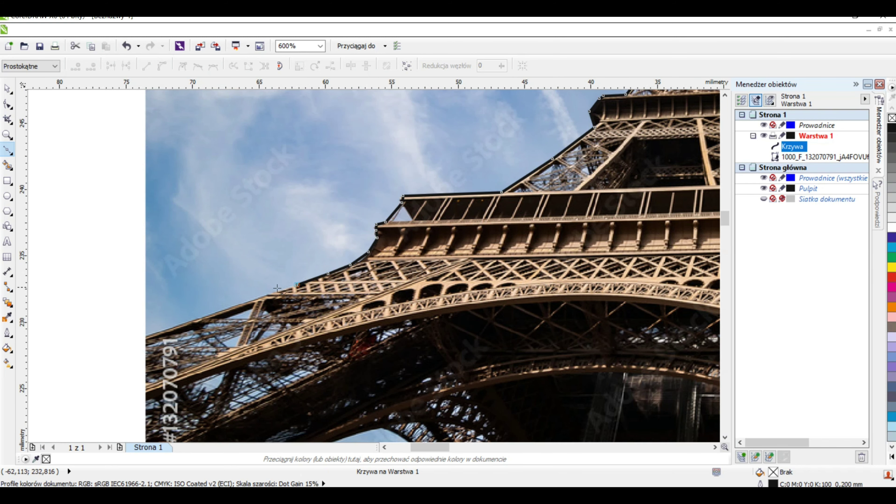
click(238, 304)
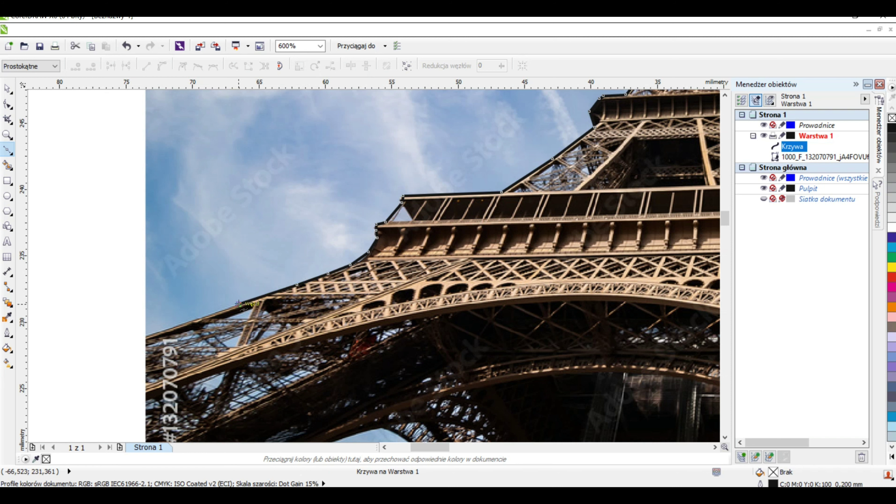
click(178, 325)
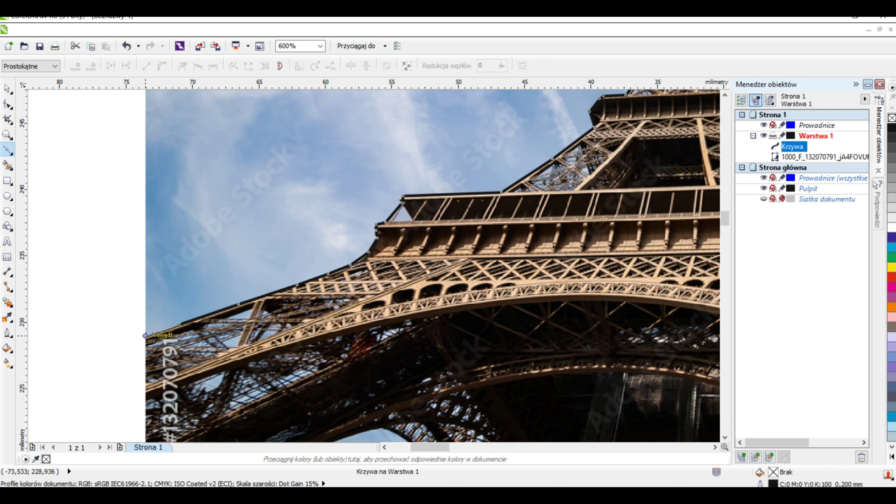
Step: Carry the curve down the photo's left border and along the left leg's underside to the top of the left opening
scroll(149, 333, down, 3)
scroll(158, 385, up, 1)
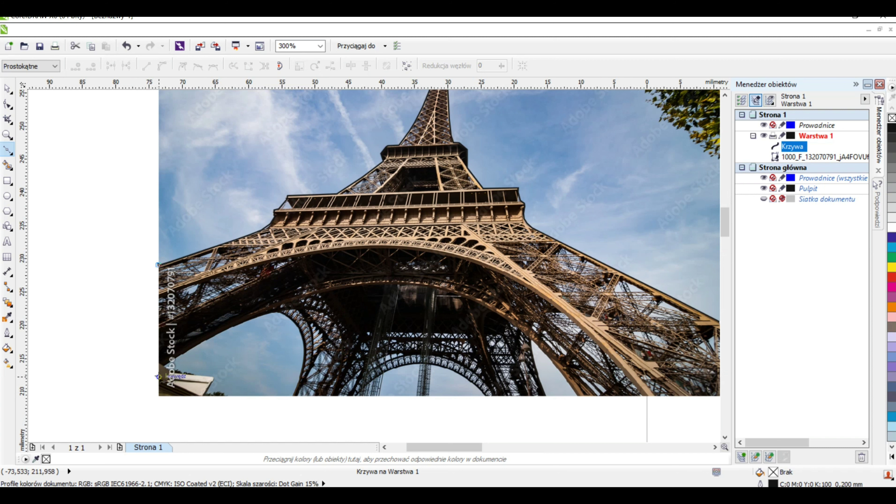
scroll(176, 367, up, 1)
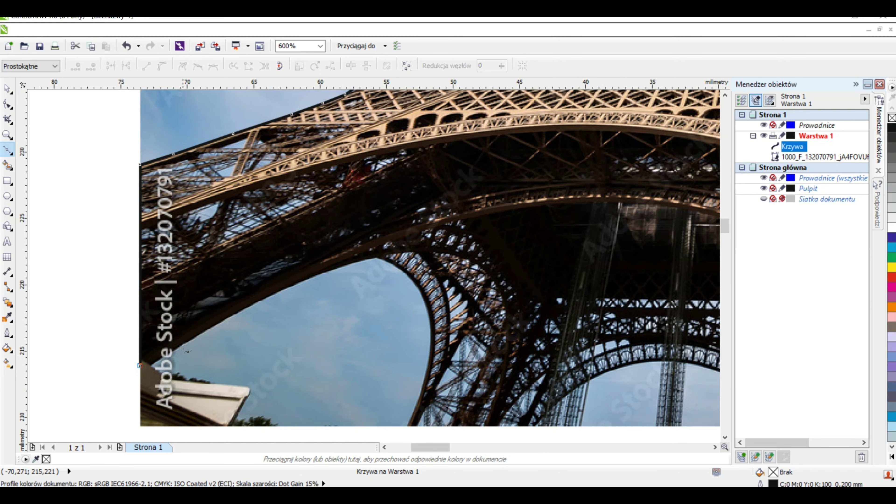
click(233, 314)
click(273, 294)
click(311, 277)
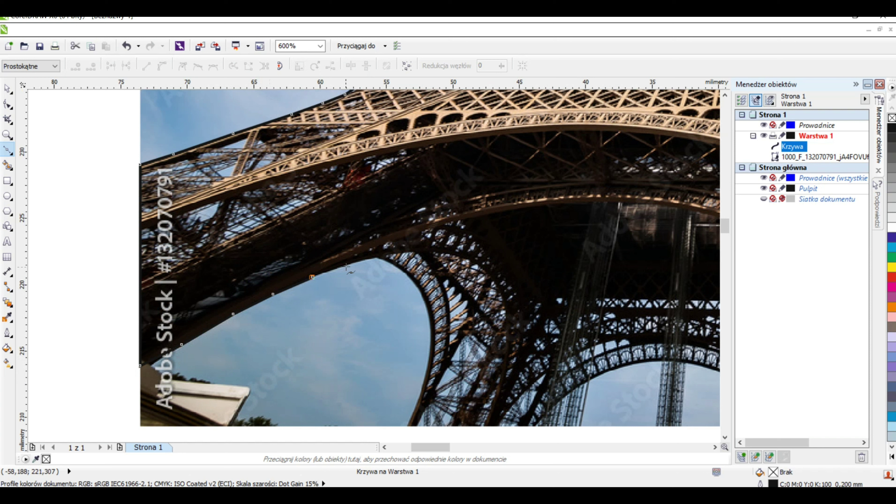
click(349, 264)
click(374, 258)
Step: Trace the curved right side of the left opening down towards the photo's bottom edge
click(394, 264)
click(407, 275)
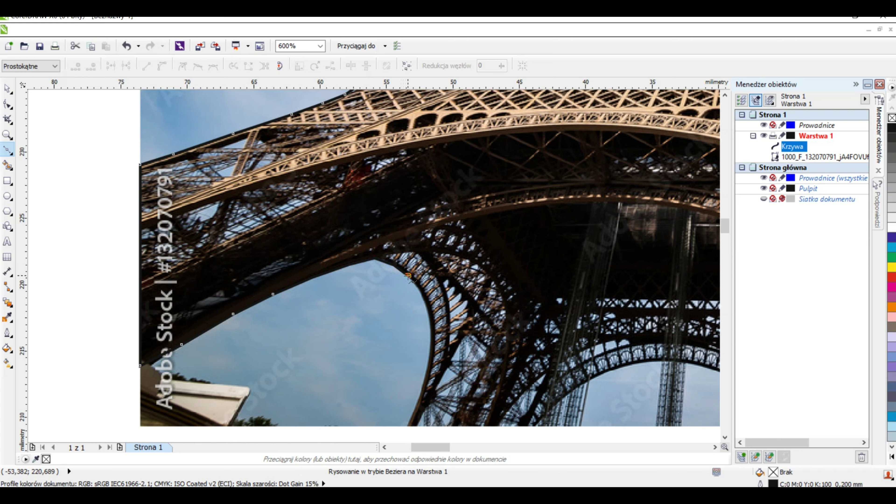
click(421, 294)
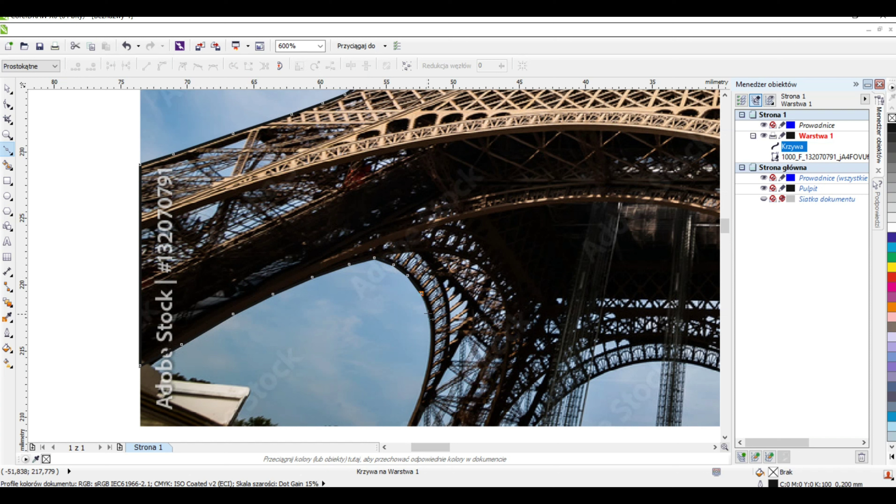
click(428, 314)
click(429, 335)
click(427, 362)
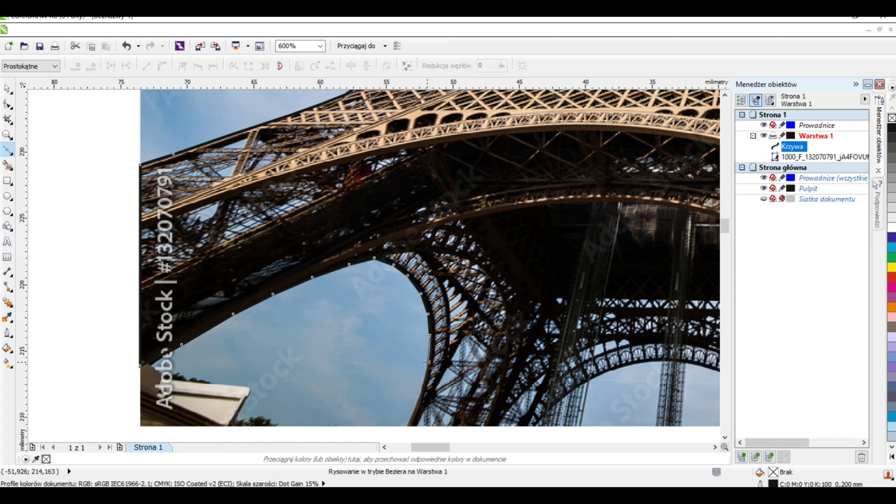
click(422, 382)
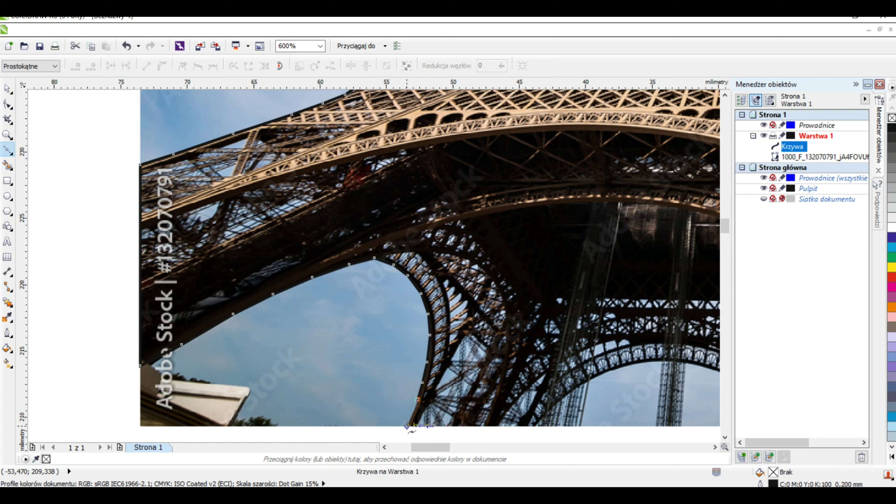
Step: Extend the curve along the photo's bottom edge and up the left half of the central arch's inner edge to its apex
scroll(414, 425, down, 1)
scroll(625, 410, up, 1)
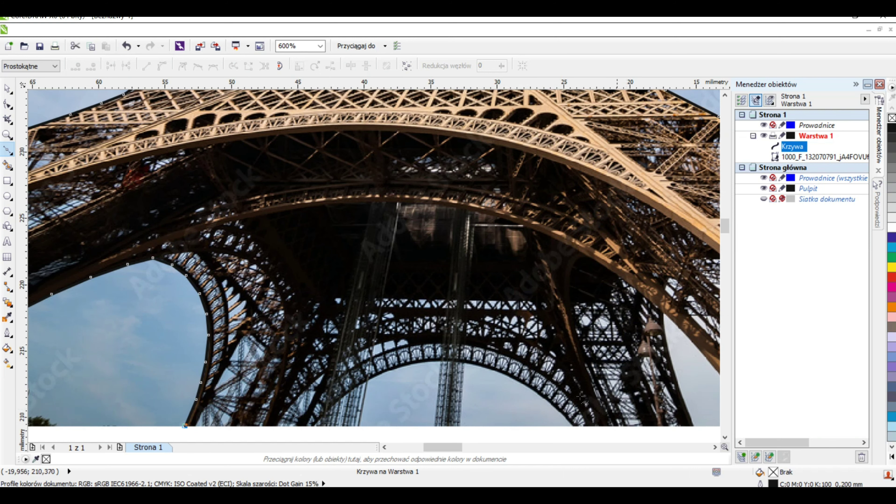
scroll(312, 360, down, 1)
scroll(358, 400, up, 1)
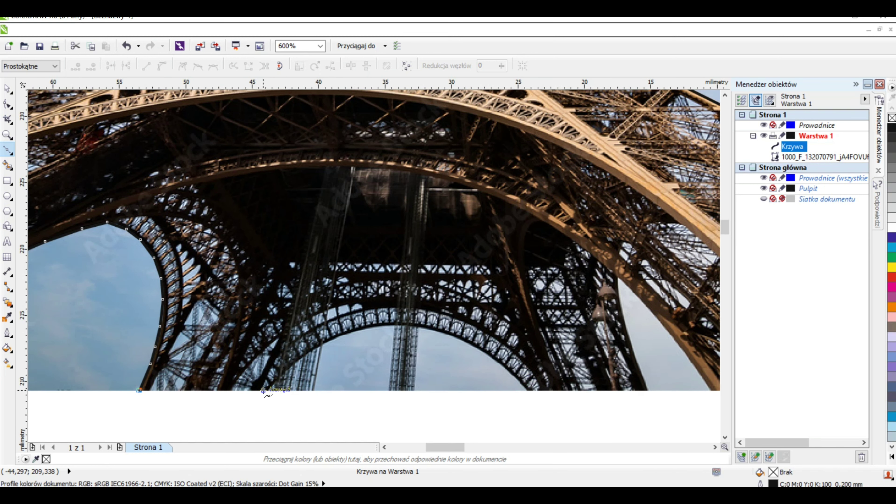
click(266, 390)
click(296, 361)
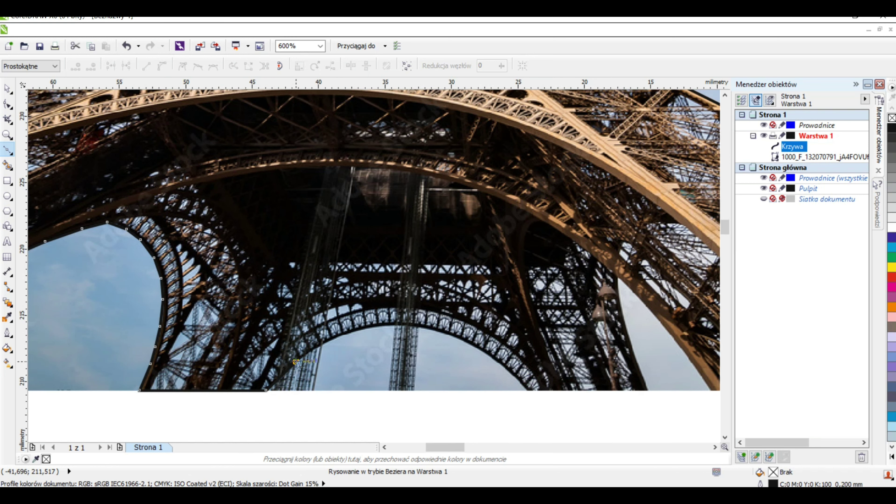
click(320, 346)
click(342, 333)
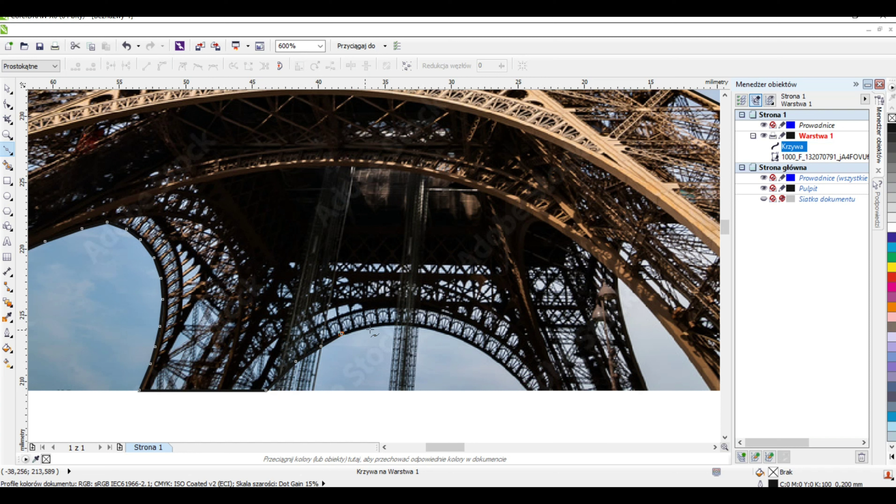
click(378, 326)
click(404, 324)
Step: Trace the right half of the central arch's inner edge from its apex down to the photo's bottom edge
click(431, 328)
click(457, 337)
click(476, 347)
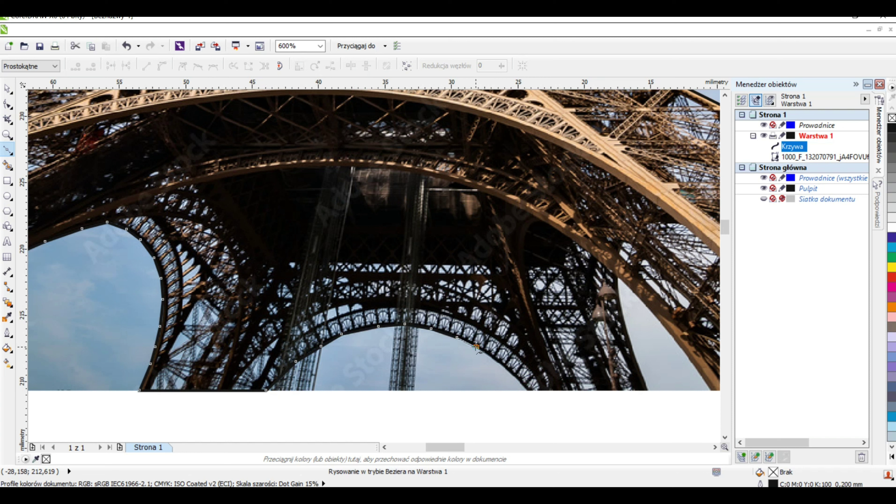
click(493, 360)
click(515, 375)
click(528, 390)
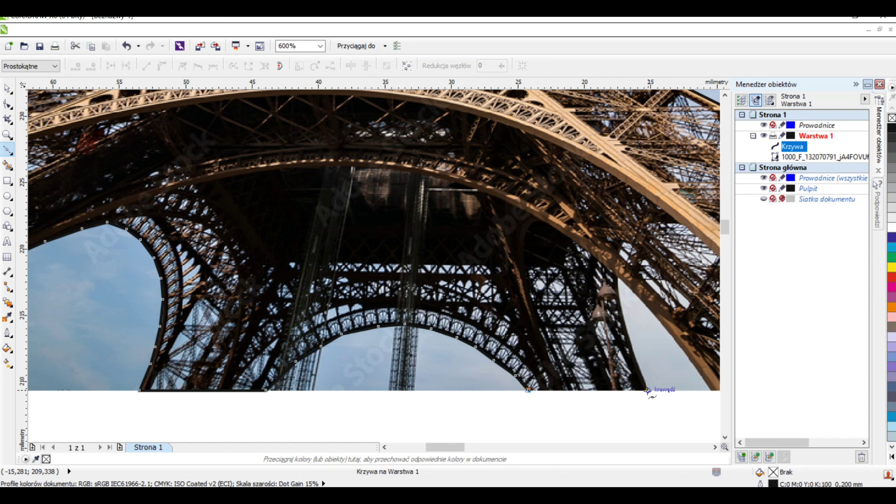
Step: Extend the curve along the base of the rear right leg and up the left side of the narrow gap to its tip
scroll(603, 379, down, 4)
scroll(586, 380, up, 2)
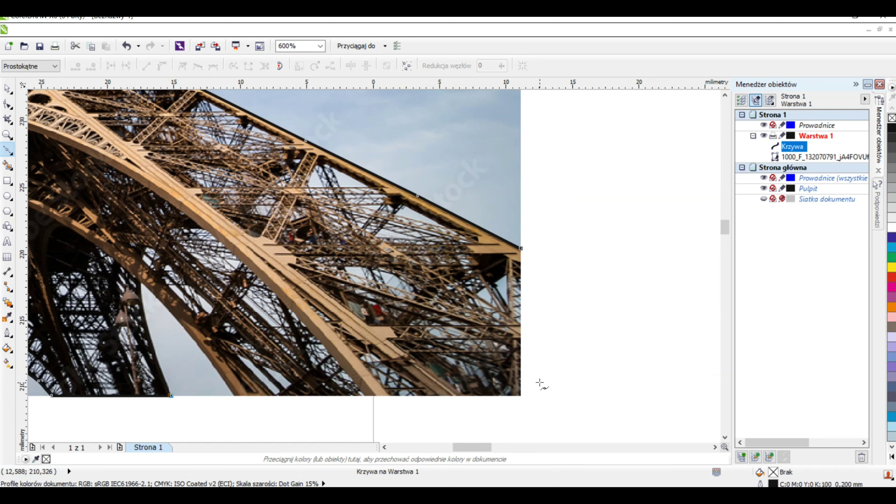
scroll(529, 376, down, 1)
scroll(326, 379, up, 1)
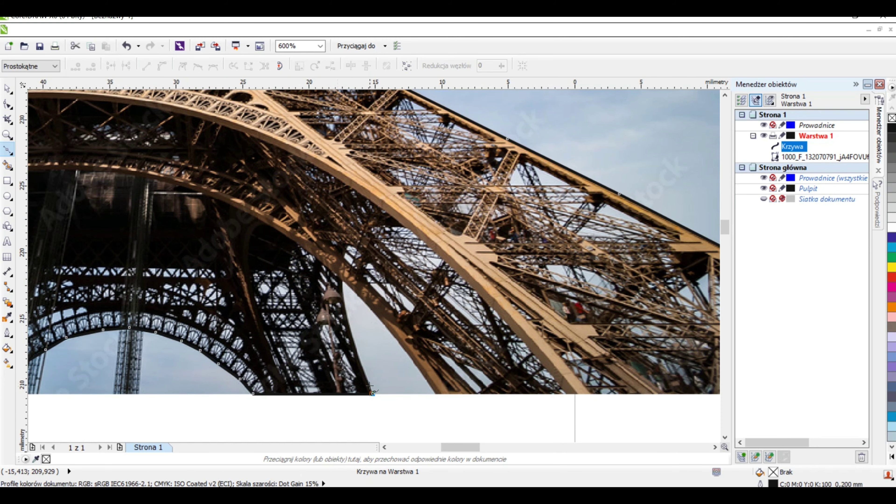
click(369, 383)
click(360, 365)
click(356, 348)
click(348, 324)
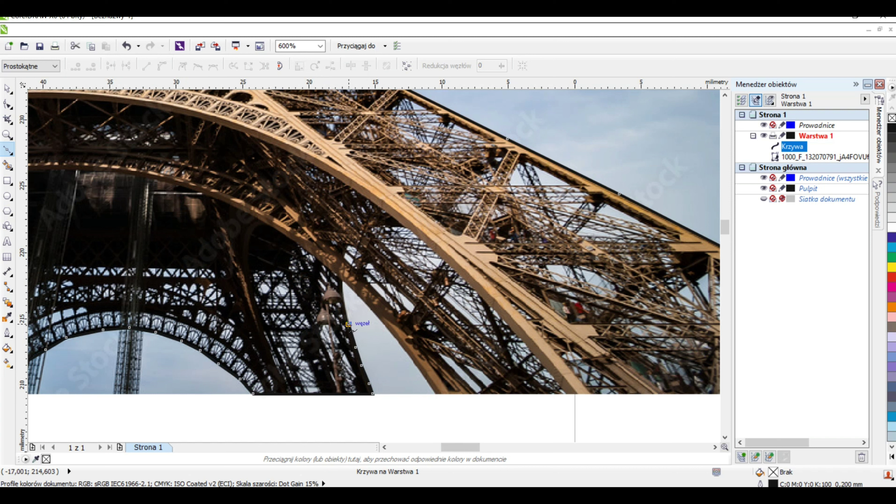
click(343, 303)
click(342, 281)
Step: Trace the right side of the narrow gap from its tip down towards the photo's bottom edge
click(351, 288)
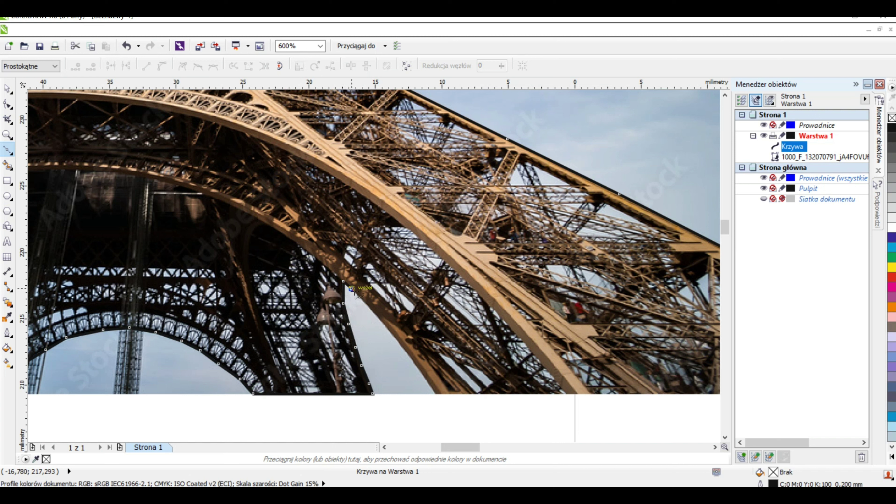
click(367, 305)
click(383, 323)
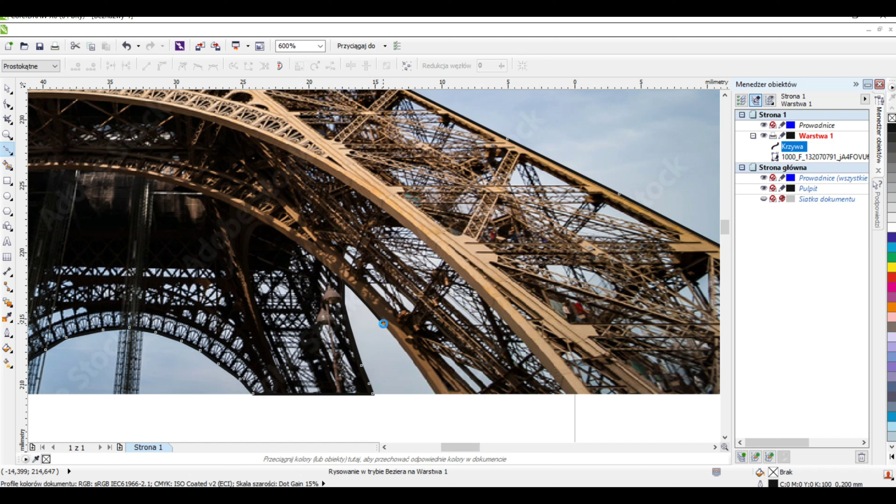
click(401, 347)
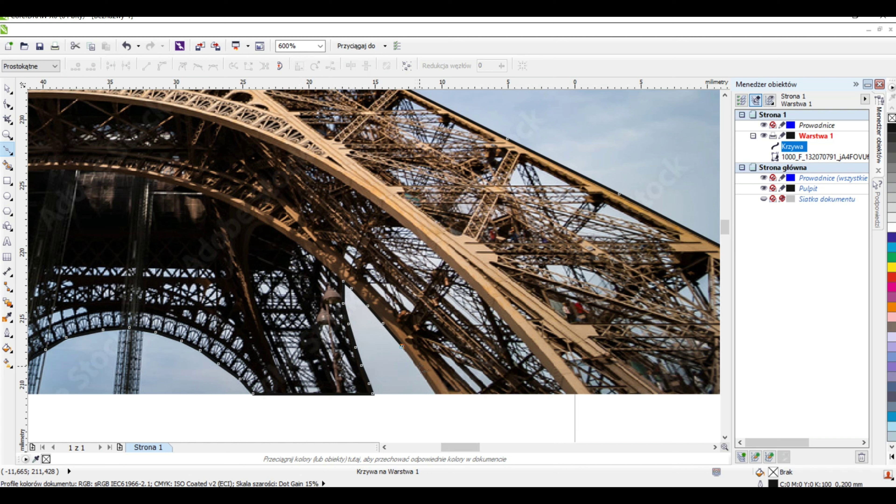
click(418, 366)
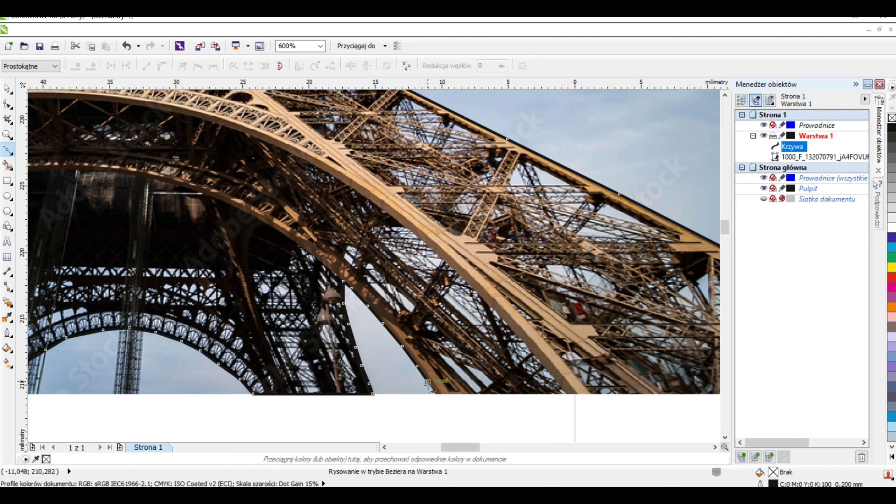
Step: Extend the curve along the photo's bottom edge to its lower right corner and close it at the starting node
scroll(438, 394, down, 1)
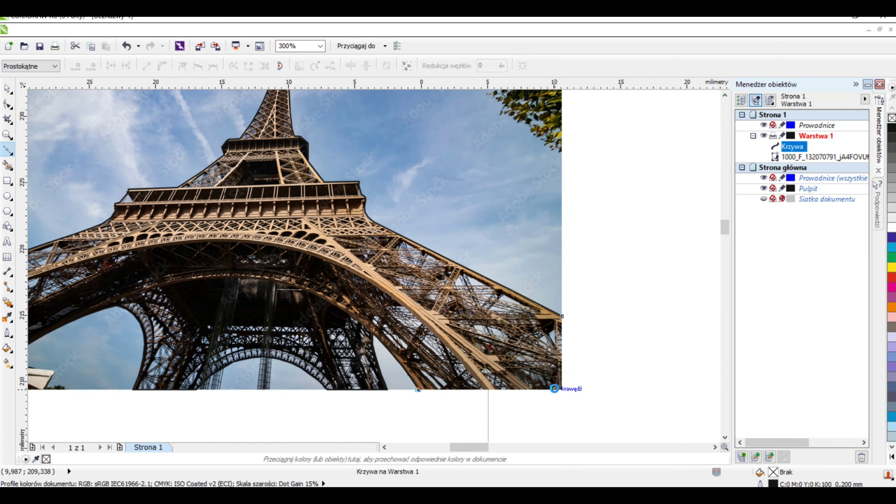
scroll(557, 387, up, 1)
click(562, 389)
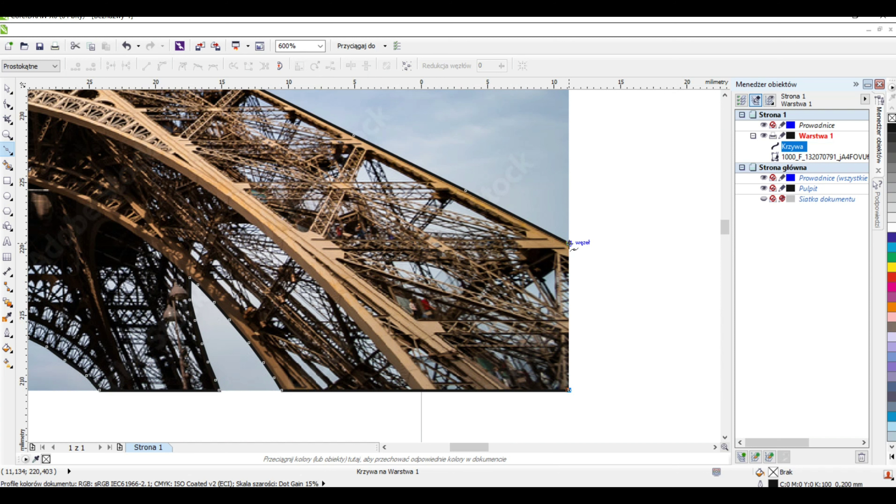
click(568, 244)
Step: Select the closed tower outline together with the photo and create an object from their intersection
click(8, 89)
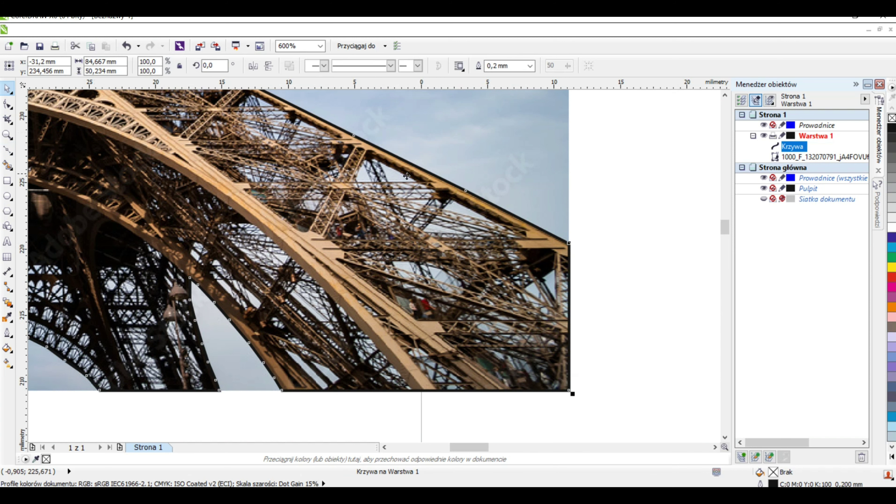
scroll(426, 205, down, 3)
scroll(445, 213, down, 1)
scroll(399, 143, up, 1)
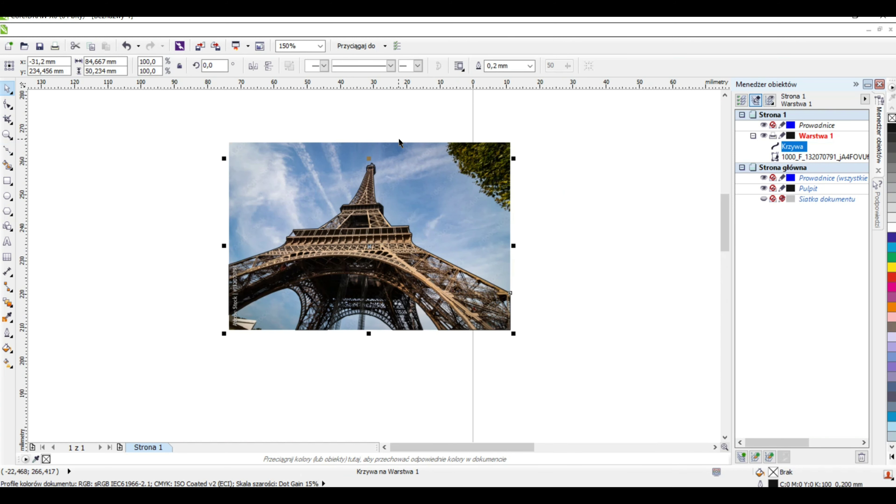
shift+click(425, 174)
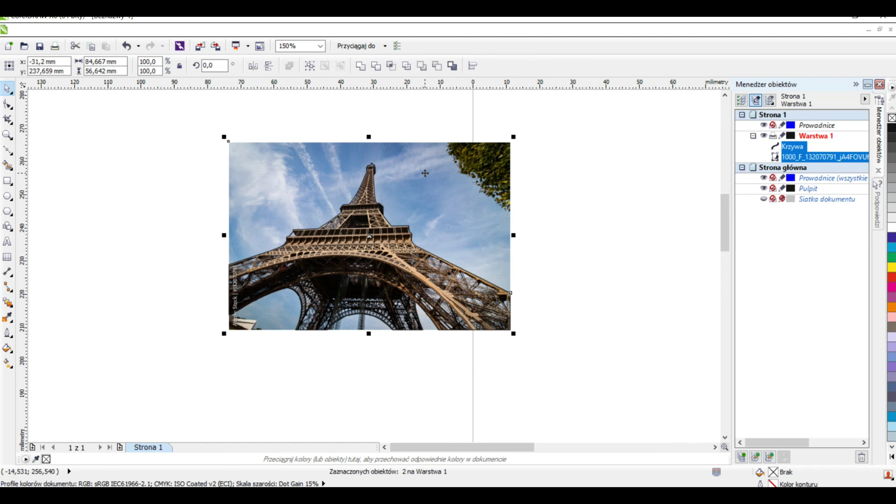
click(392, 66)
click(520, 162)
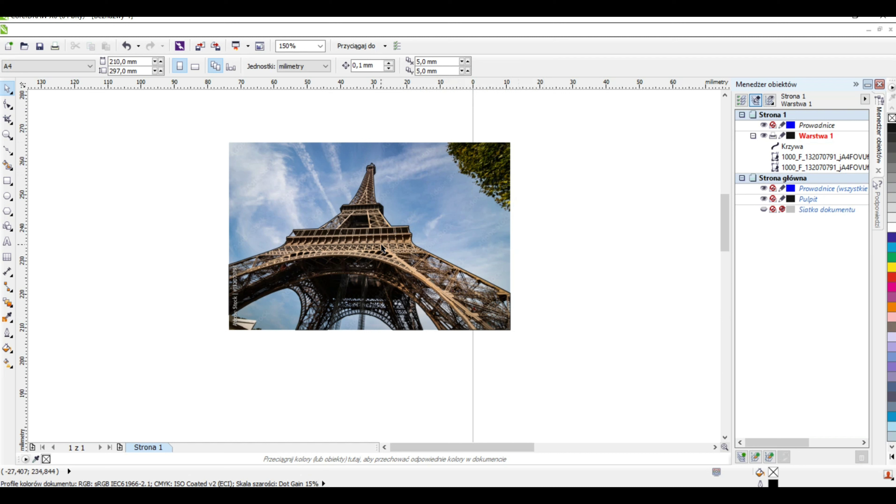
Step: Move the traced outline to the right of the photo and the cut-out tower clear of the photo to its lower left
drag(381, 244, 639, 237)
drag(584, 263, 628, 206)
drag(364, 266, 182, 348)
scroll(235, 286, down, 1)
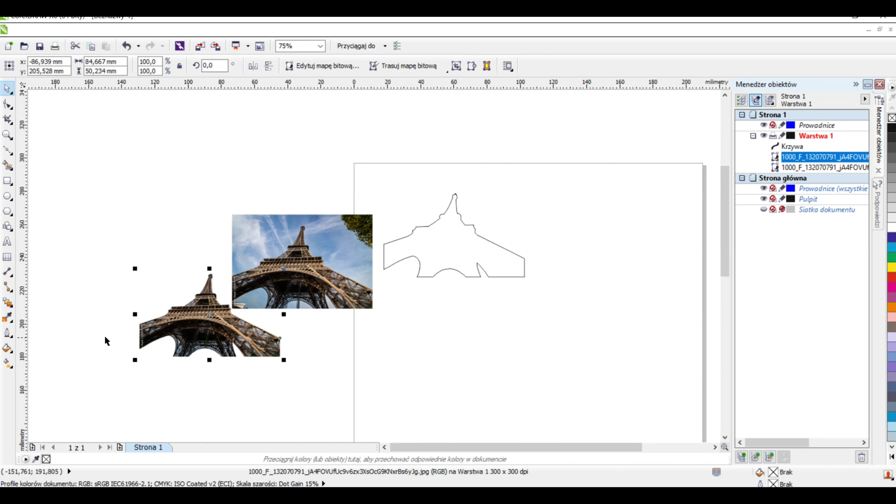
scroll(108, 337, up, 1)
drag(320, 316, 228, 322)
click(521, 337)
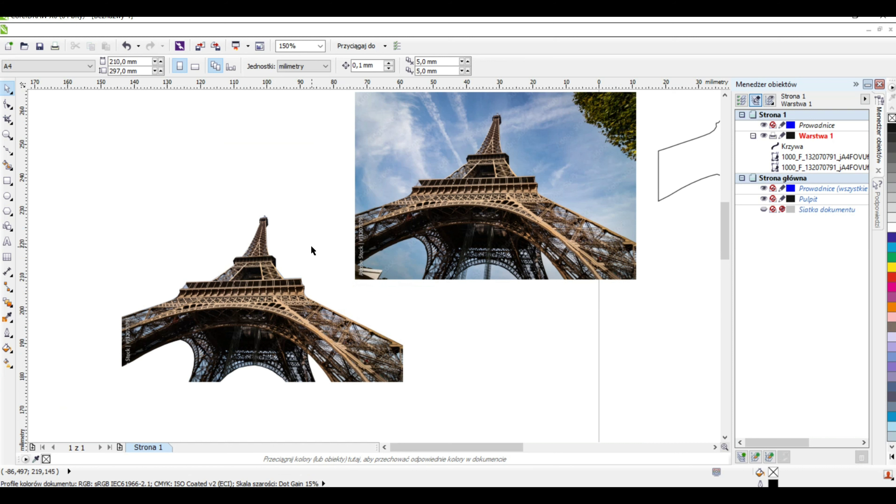
Step: Place the cut-out tower below the traced outline and the original photo directly to the left of the cut-out
scroll(311, 245, down, 2)
click(404, 241)
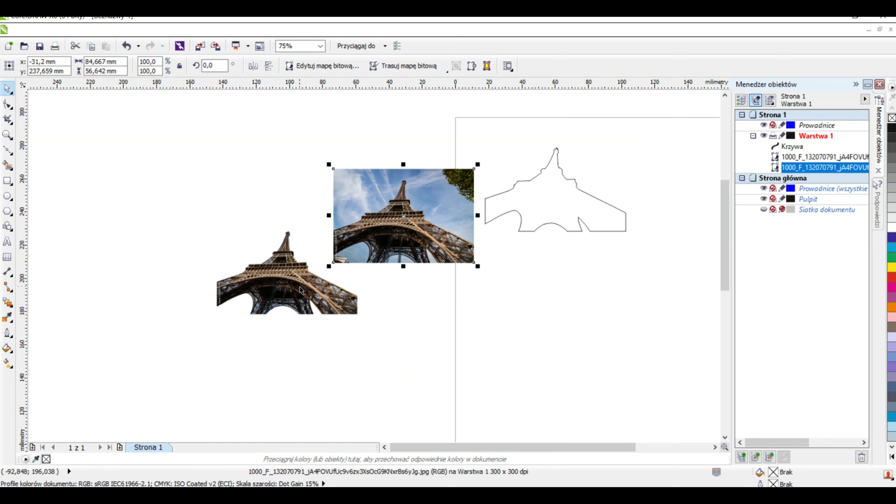
drag(301, 290, 566, 296)
click(640, 260)
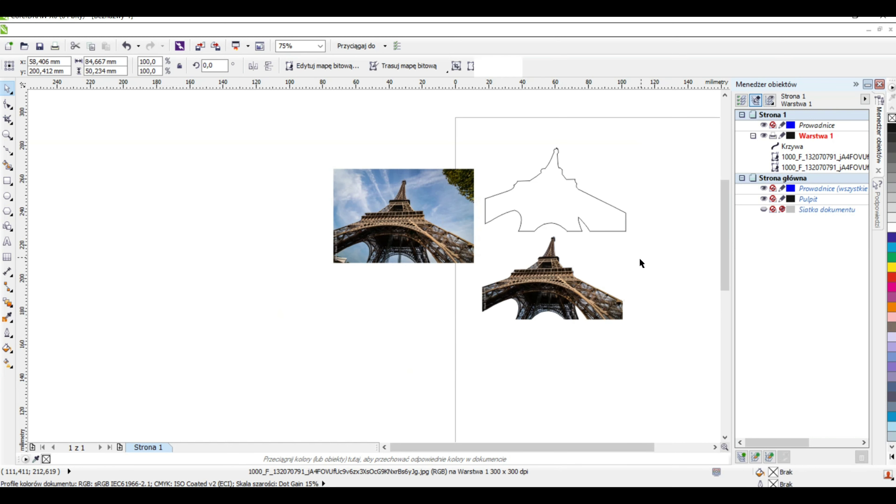
scroll(641, 263, up, 2)
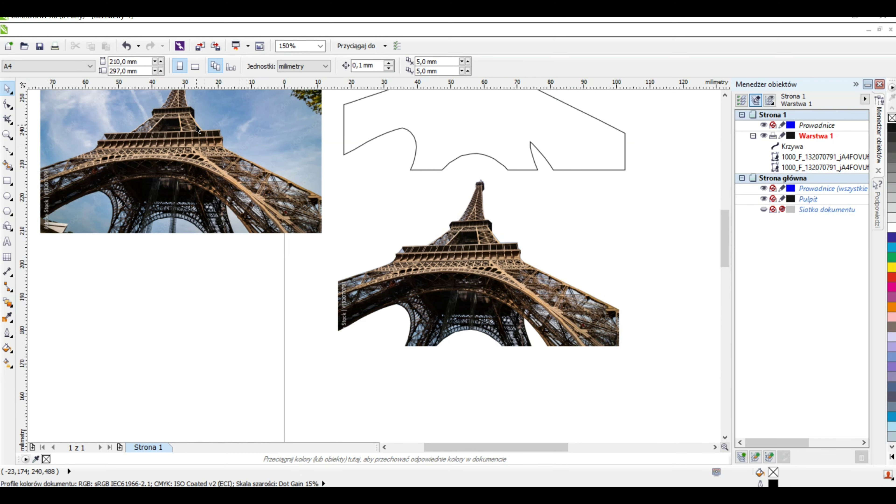
drag(198, 129, 205, 236)
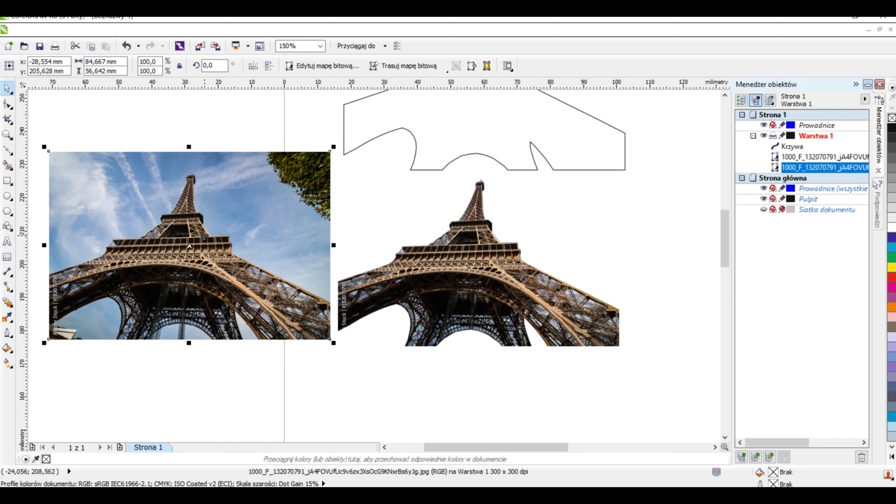